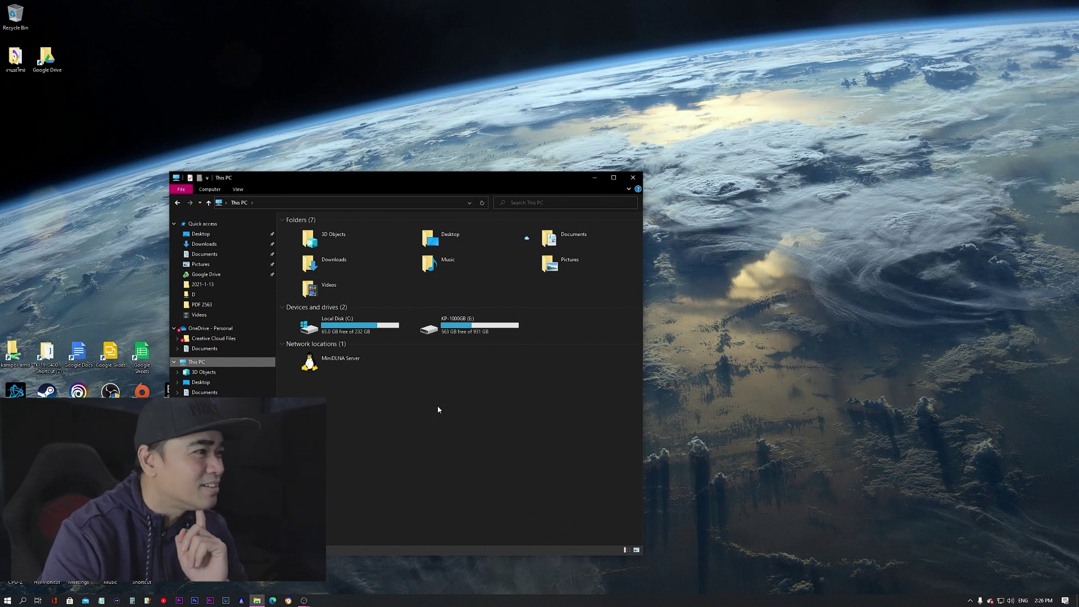
# Check the drives listed in This PC, opening the KP-1000GB (E:) drive and returning to the drive overview.
pyautogui.click(454, 332)
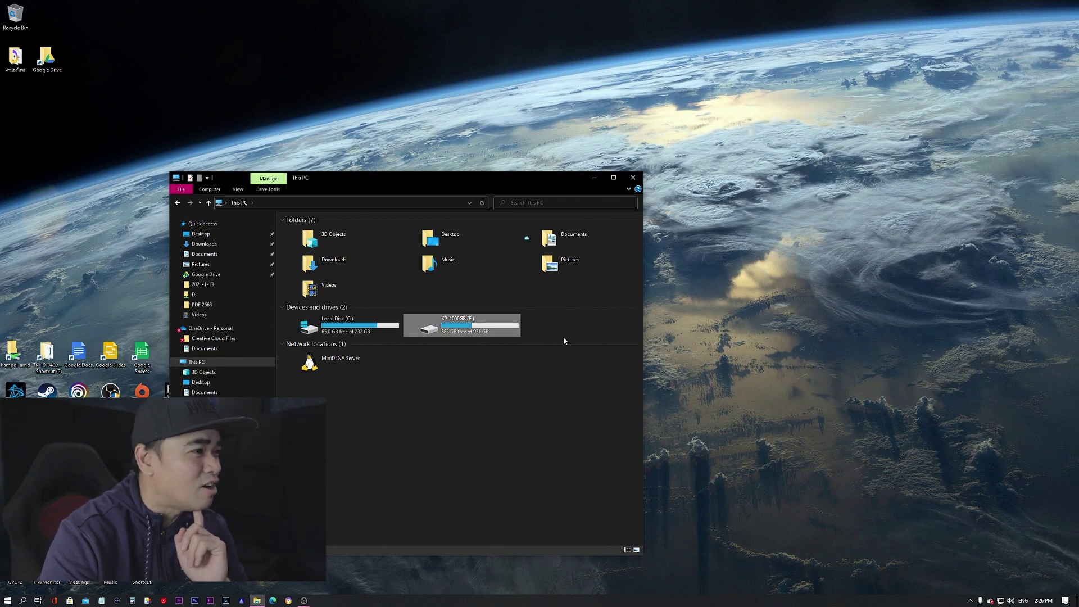
pyautogui.doubleClick(490, 336)
pyautogui.hotkey('alt', 'Left')
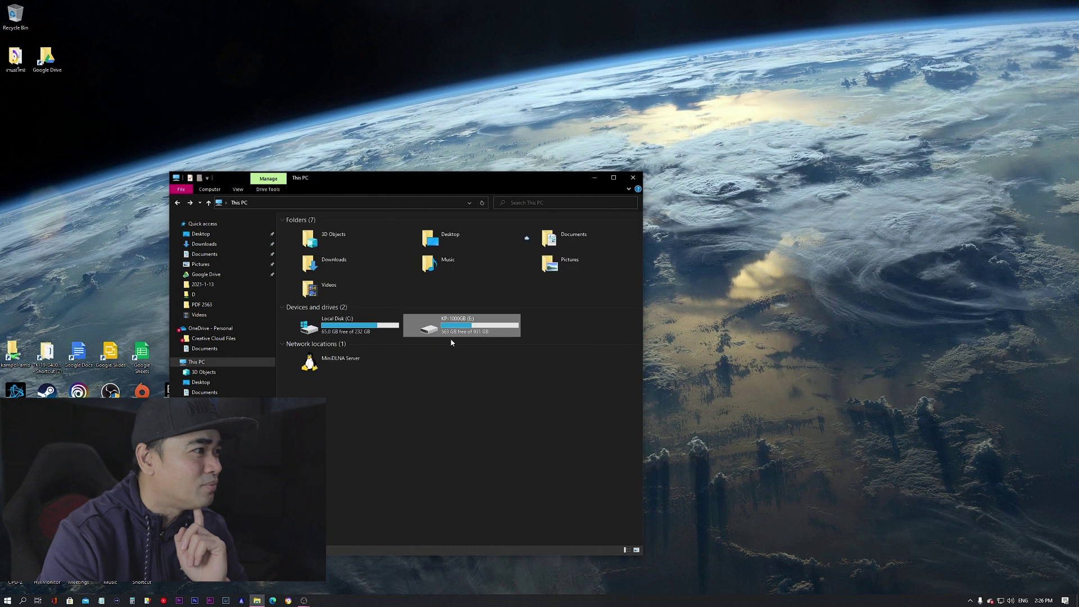
pyautogui.click(383, 501)
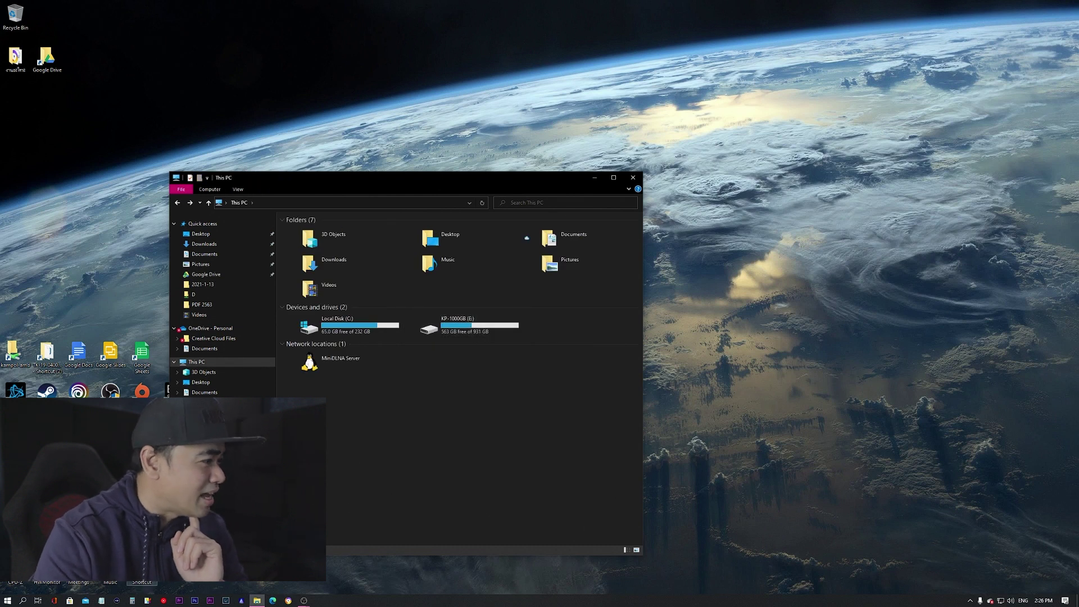
# Find and open Computer Management, move its window clear of the file browser, and close the This PC window.
pyautogui.click(24, 601)
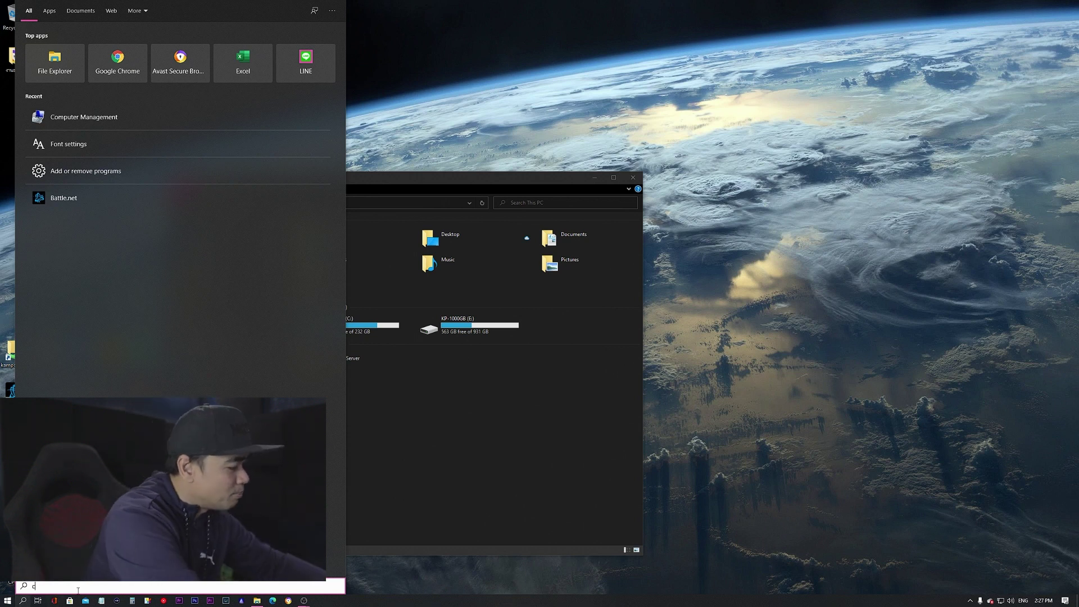
pyautogui.write('compu')
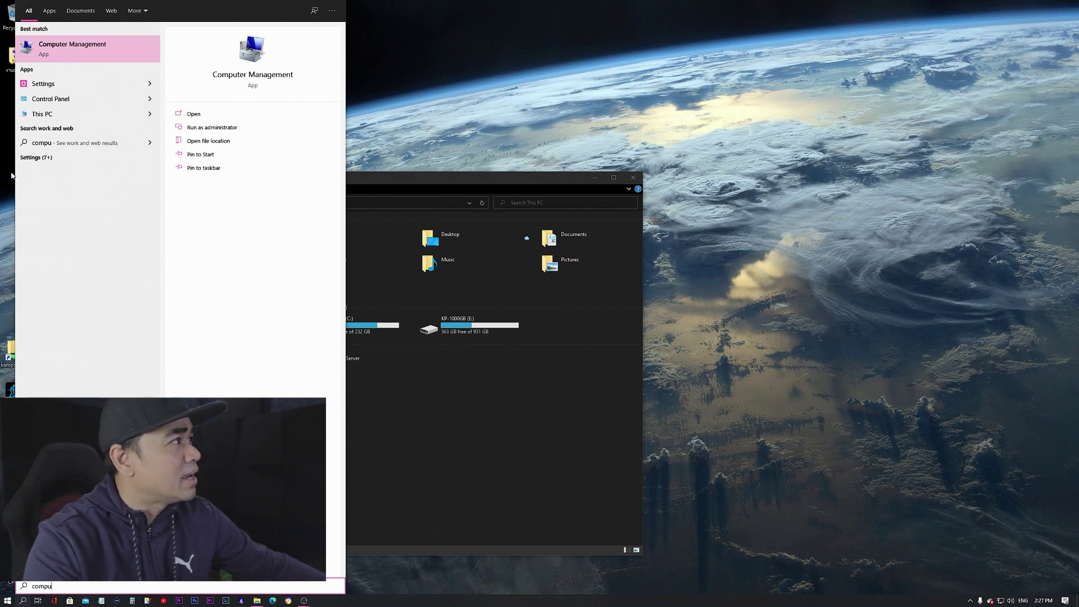
pyautogui.click(116, 54)
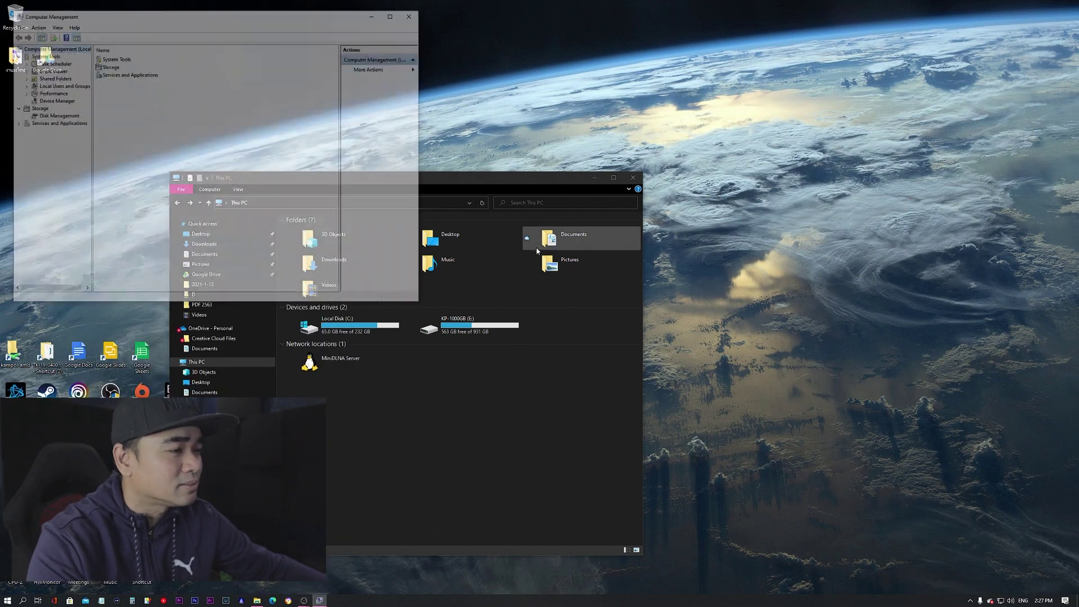
pyautogui.moveTo(229, 20); pyautogui.dragTo(614, 209)
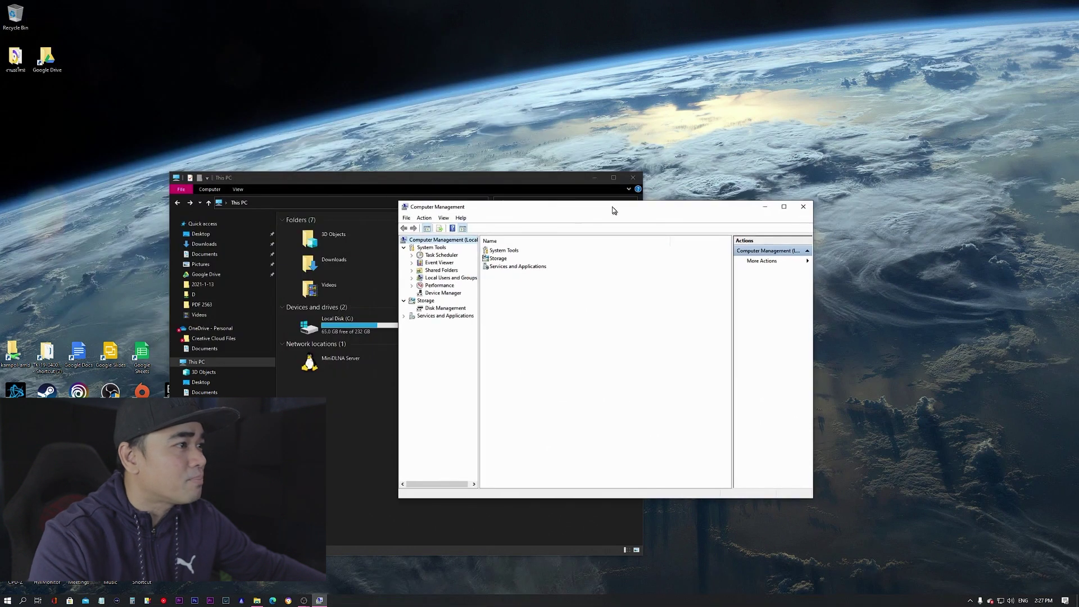
pyautogui.click(632, 179)
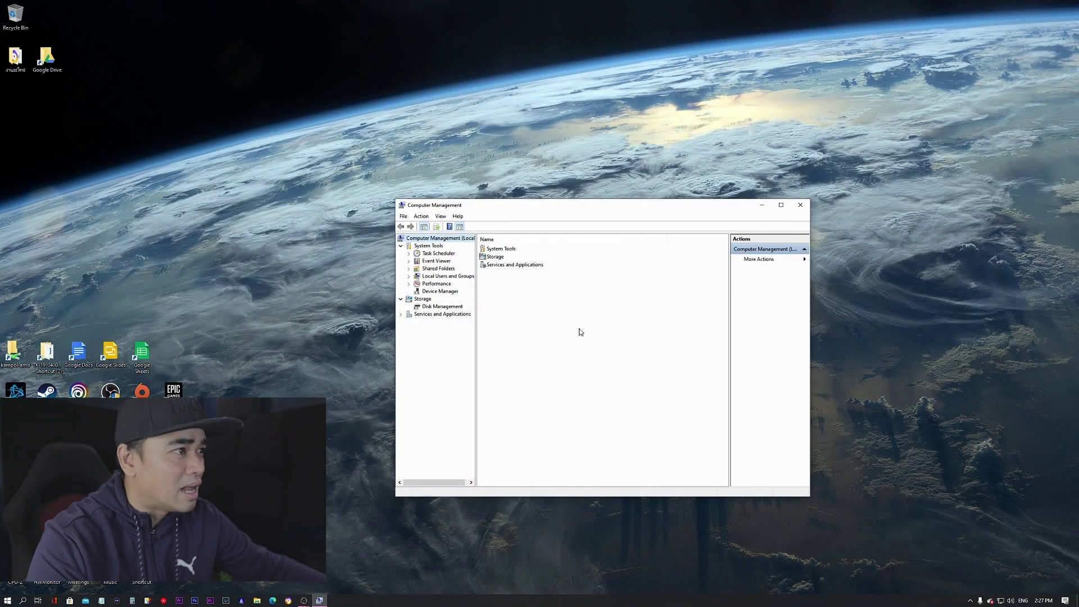
# Open Disk Management and initialize Disk 1 with the GPT (GUID Partition Table) partition style.
pyautogui.click(436, 307)
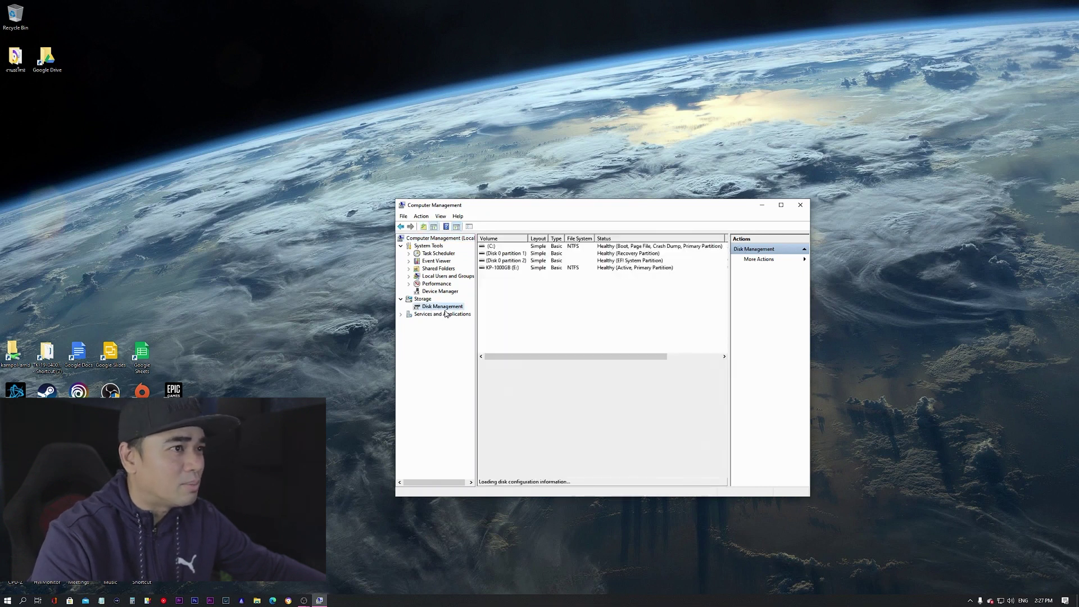
pyautogui.moveTo(593, 296); pyautogui.dragTo(793, 253)
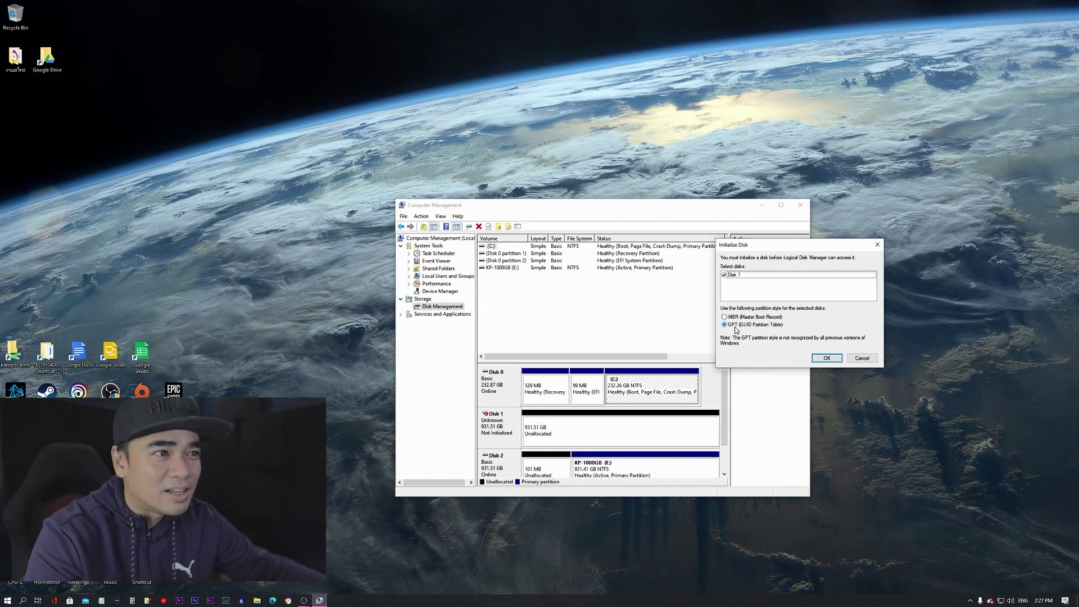
pyautogui.click(831, 359)
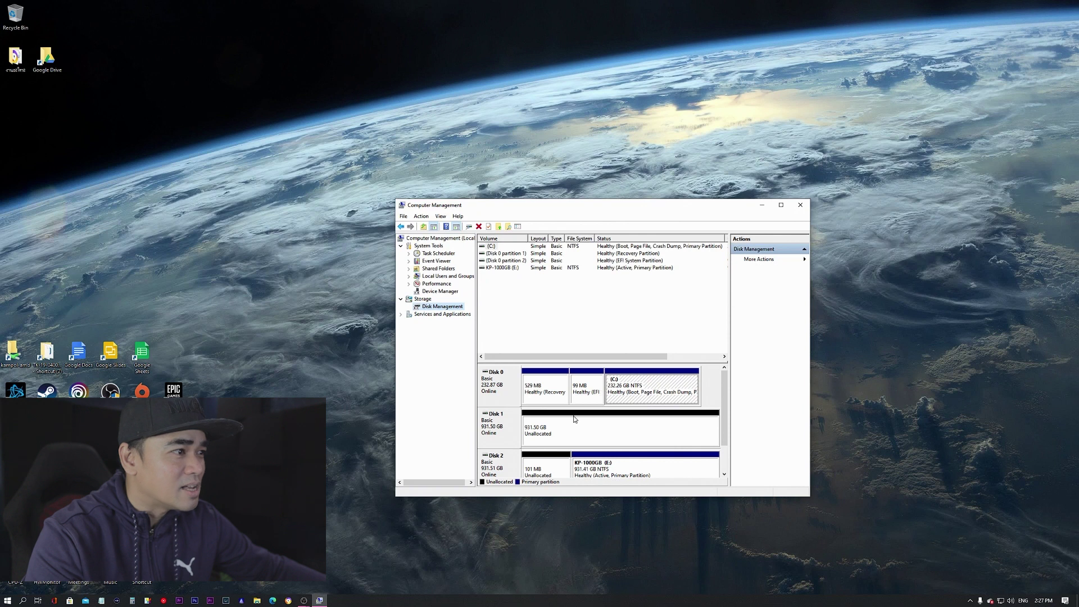
# Start a new simple volume on Disk 1's unallocated space, using the full 953852 MB and drive letter D.
pyautogui.click(573, 438)
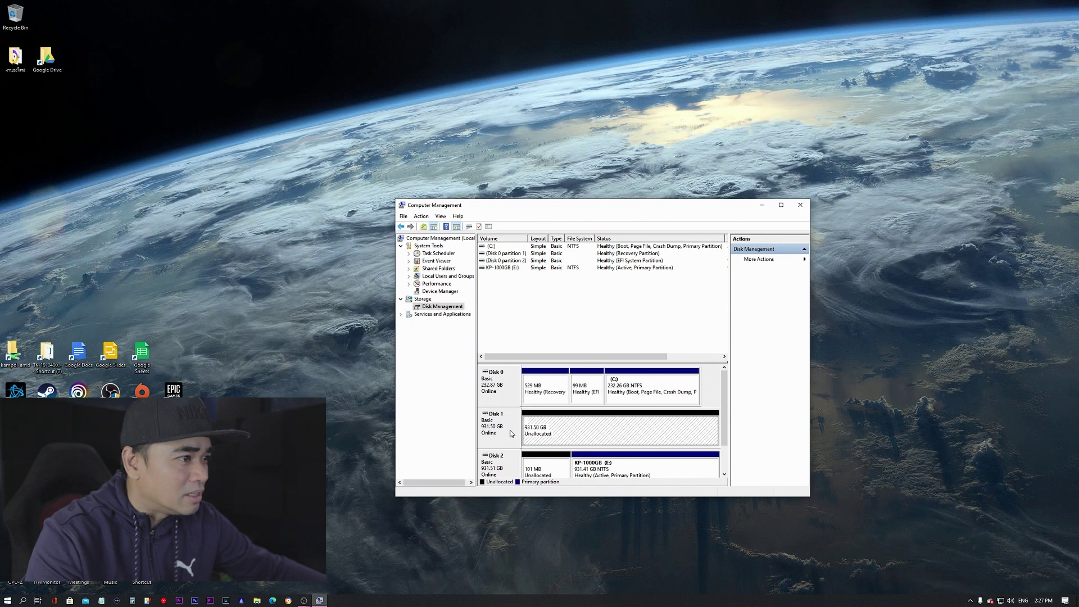
pyautogui.scroll(-1, 517, 433)
pyautogui.rightClick(563, 400)
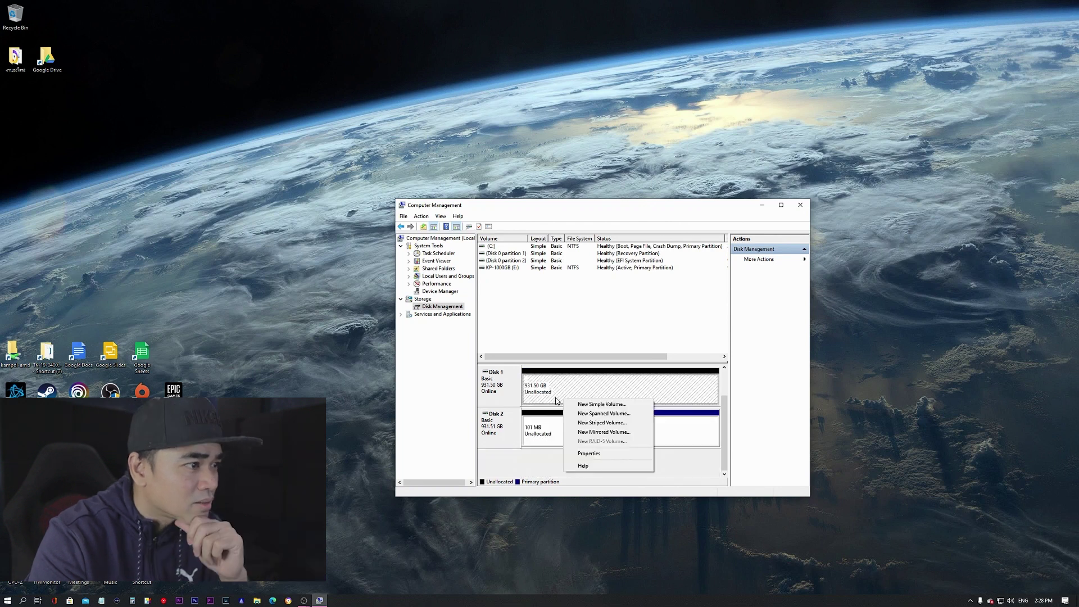
pyautogui.click(613, 405)
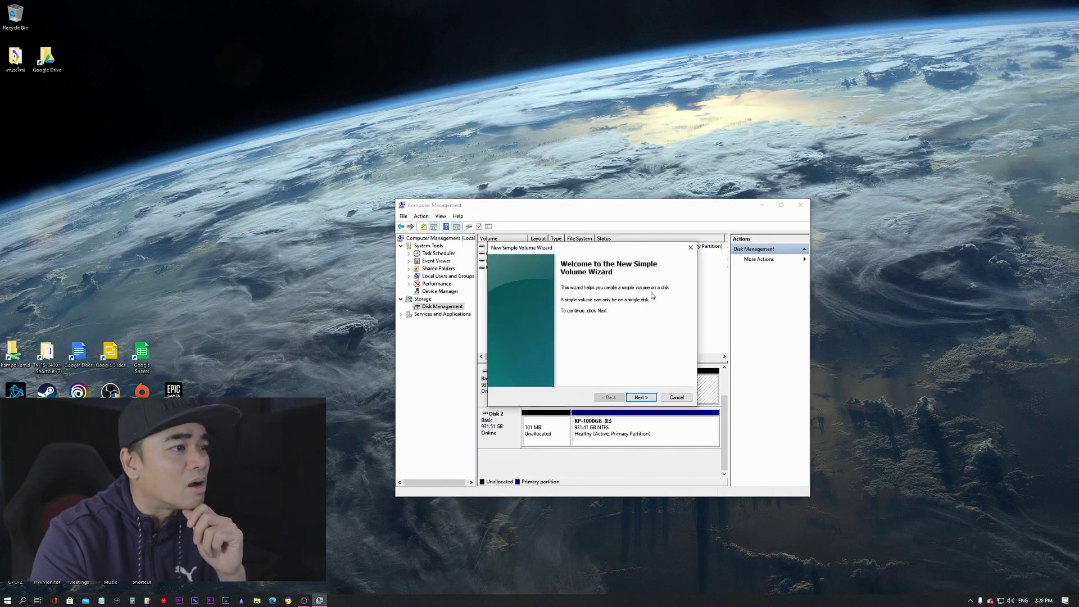
pyautogui.click(640, 397)
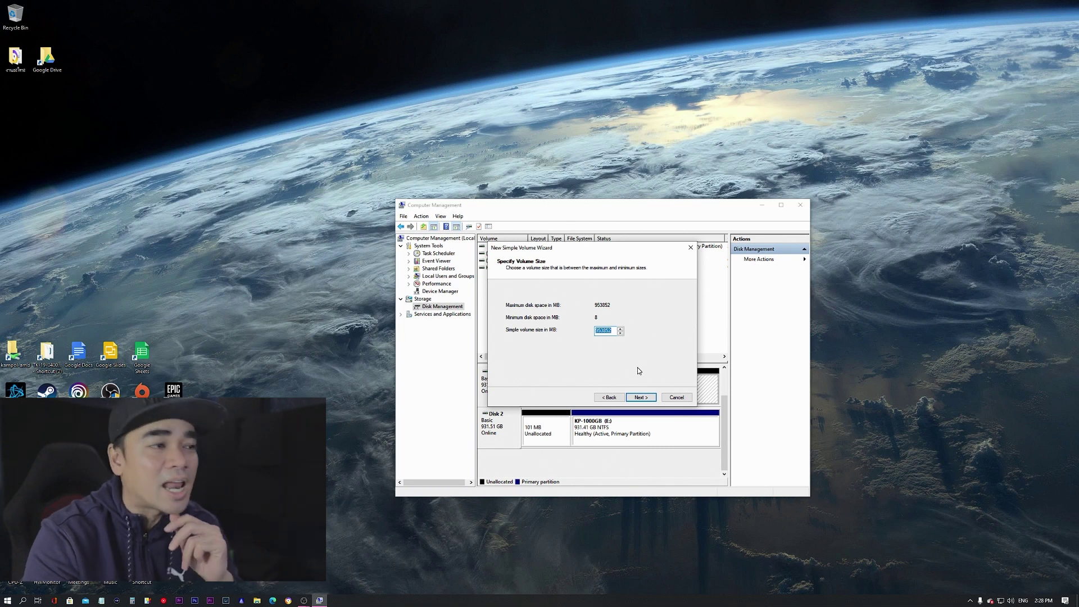
pyautogui.click(643, 398)
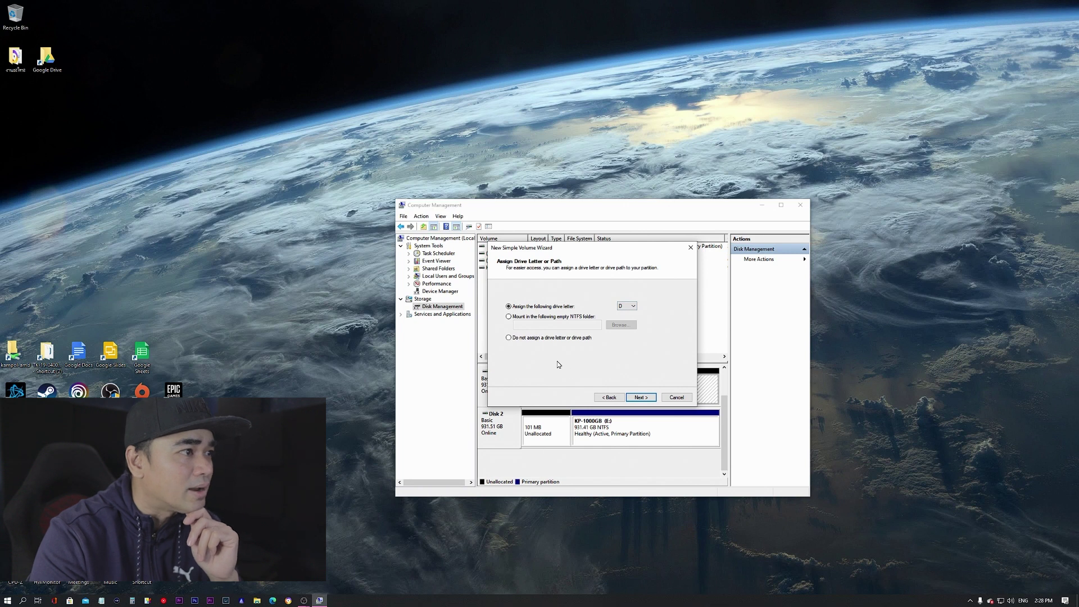
pyautogui.click(643, 397)
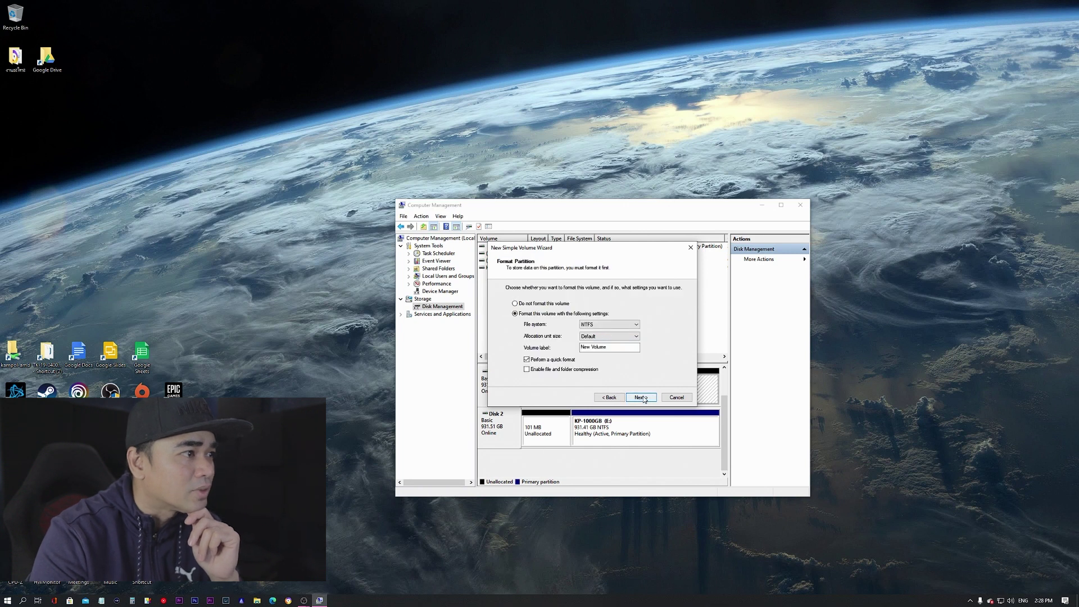
# Format the new volume as NTFS with default allocation size, label GONGZ-1TB and quick format off, and finish creating it.
pyautogui.click(603, 329)
pyautogui.click(618, 332)
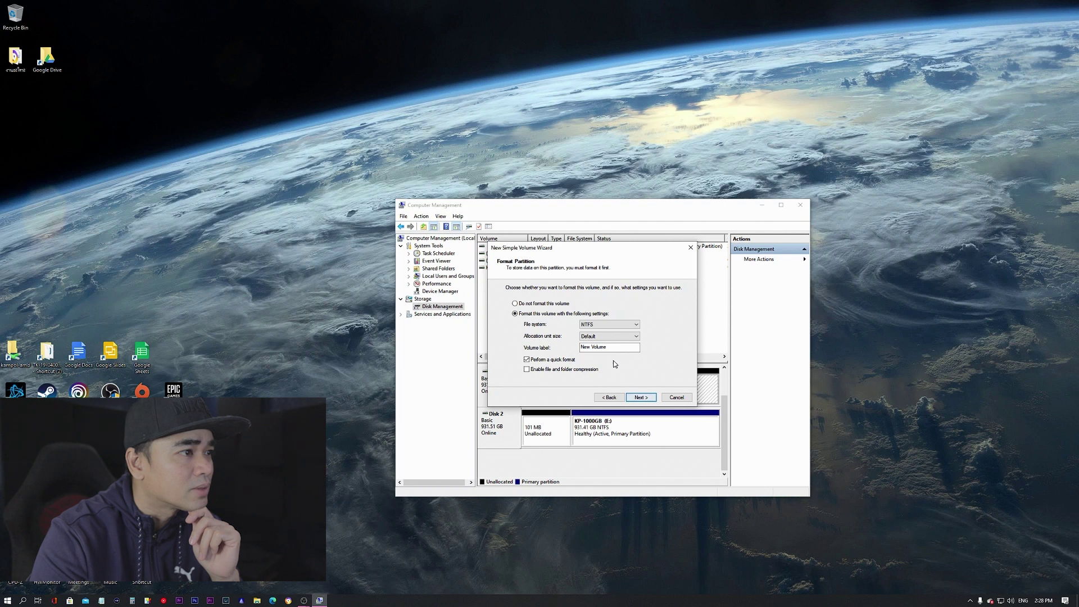
pyautogui.moveTo(608, 346); pyautogui.dragTo(562, 349)
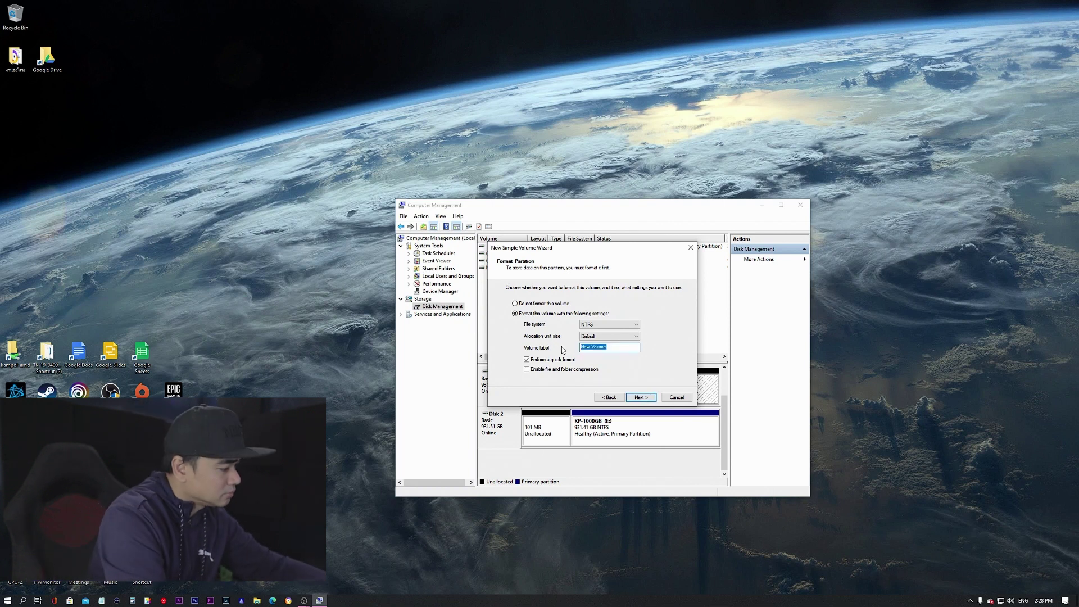
pyautogui.write('M2')
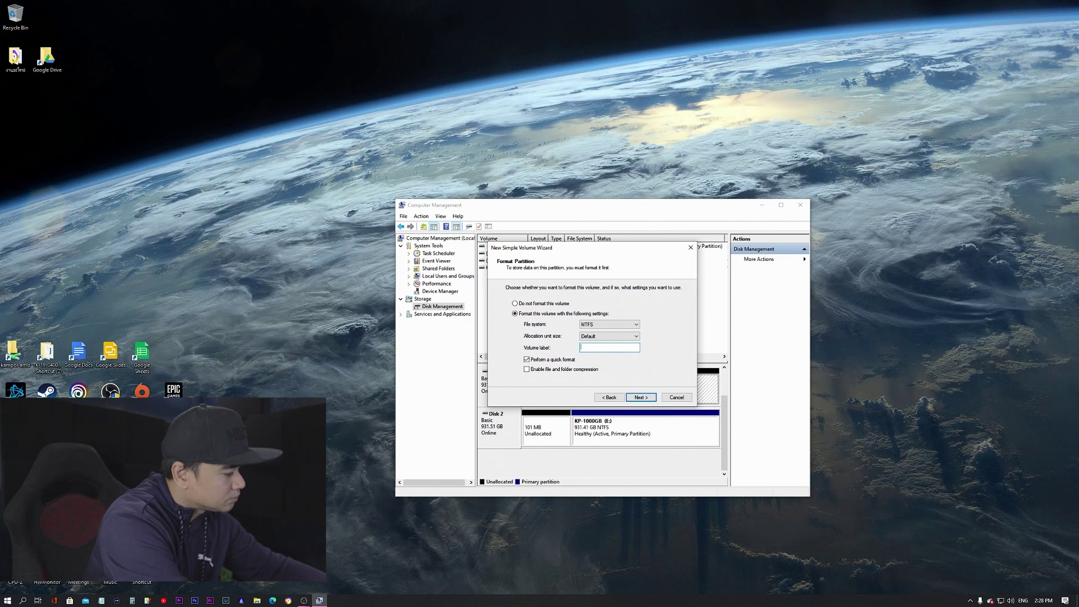
pyautogui.write('GONGZ-S')
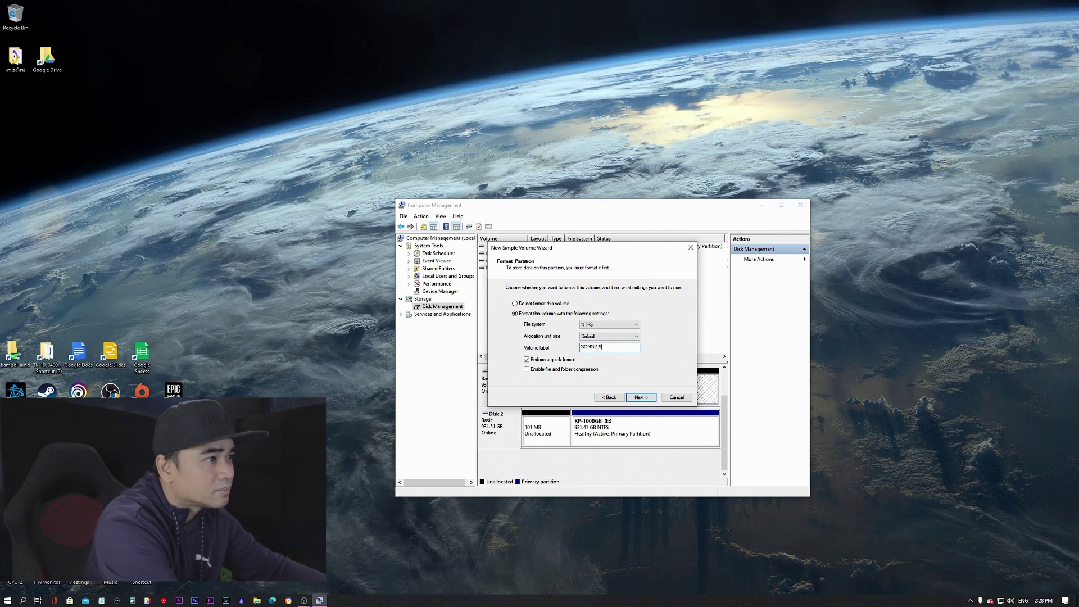
pyautogui.press('BackSpace')
pyautogui.write('1TB')
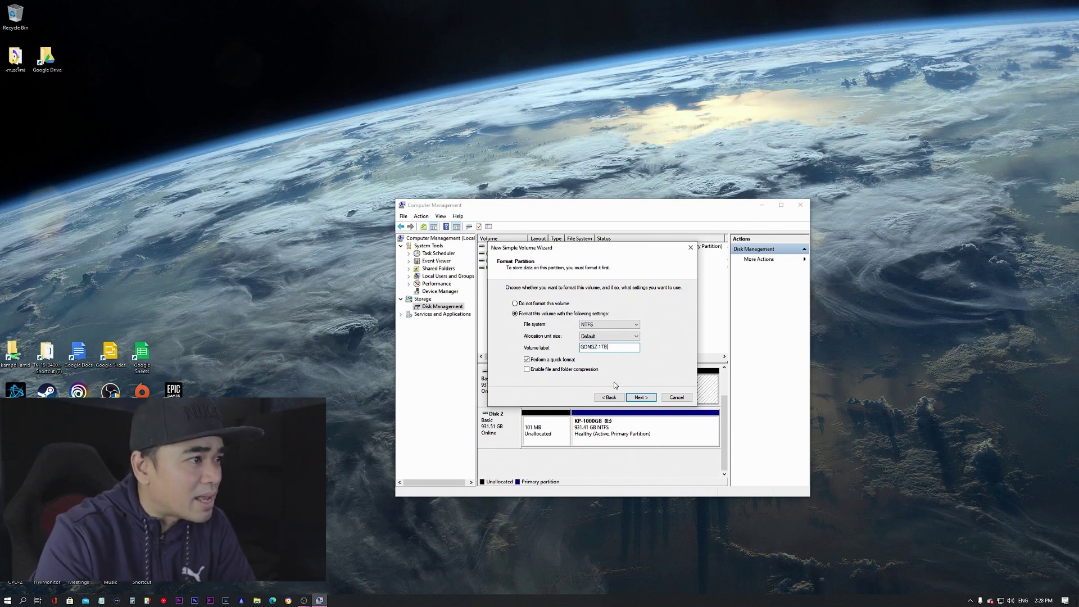
pyautogui.click(528, 360)
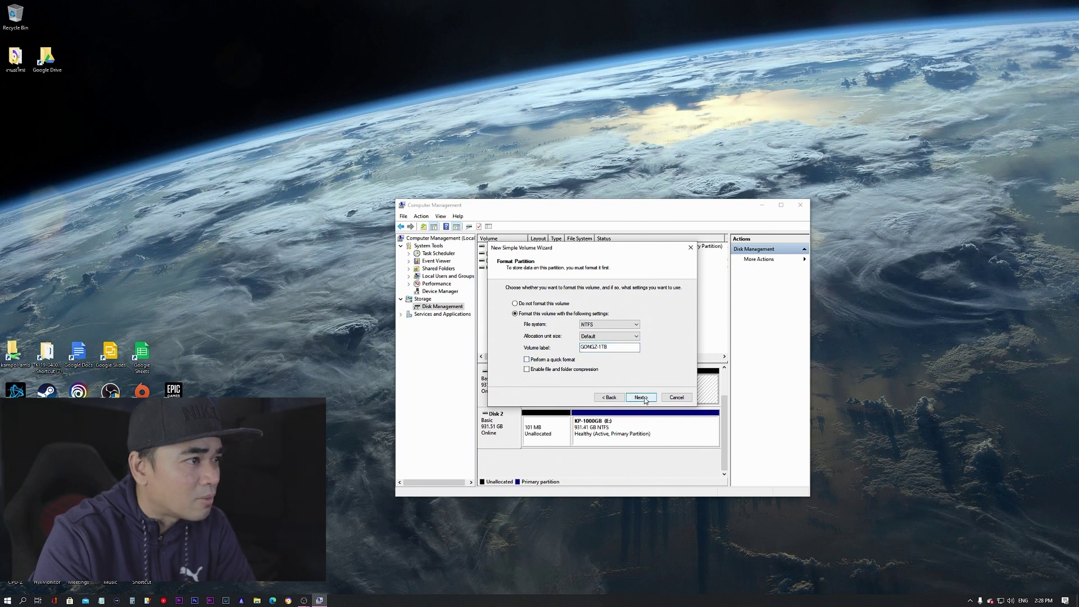
pyautogui.click(645, 399)
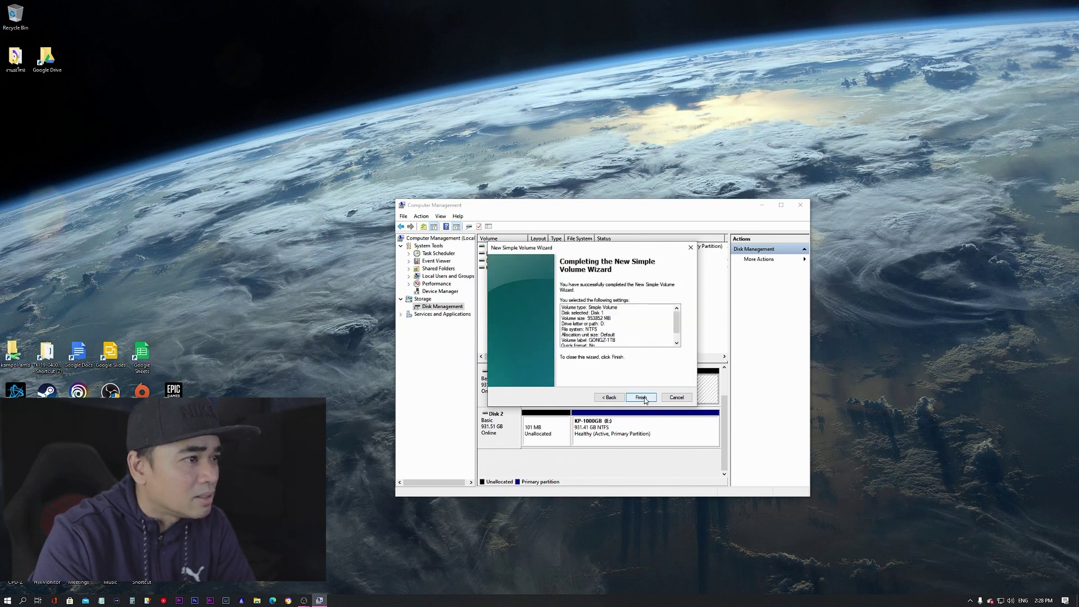
pyautogui.click(639, 397)
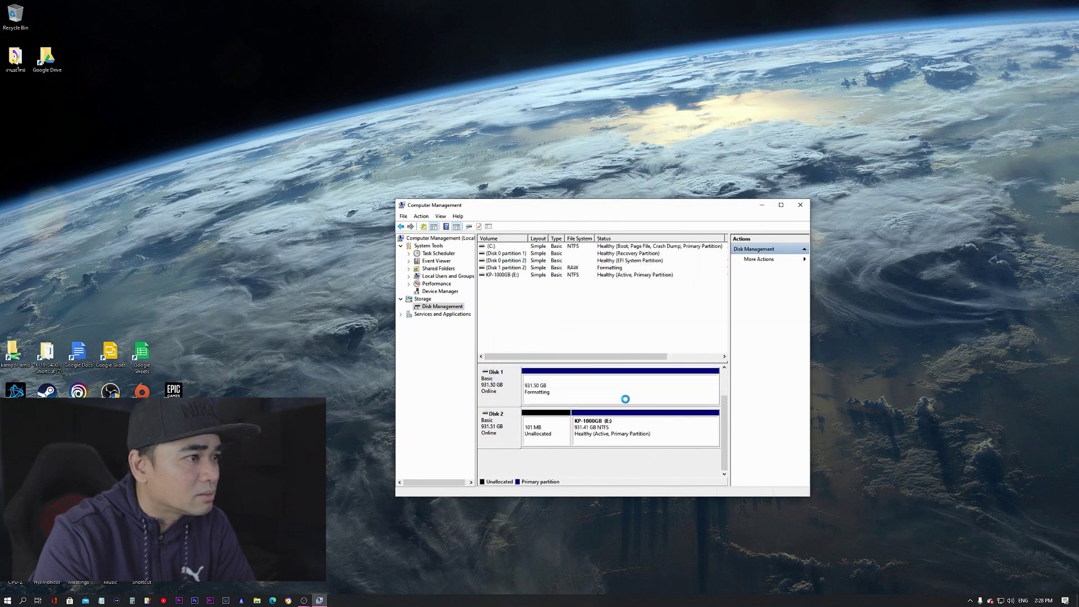
# Move the GONGZ-1TB (D:) window aside and bring the Videos folder window to the front.
pyautogui.moveTo(615, 356); pyautogui.dragTo(658, 363)
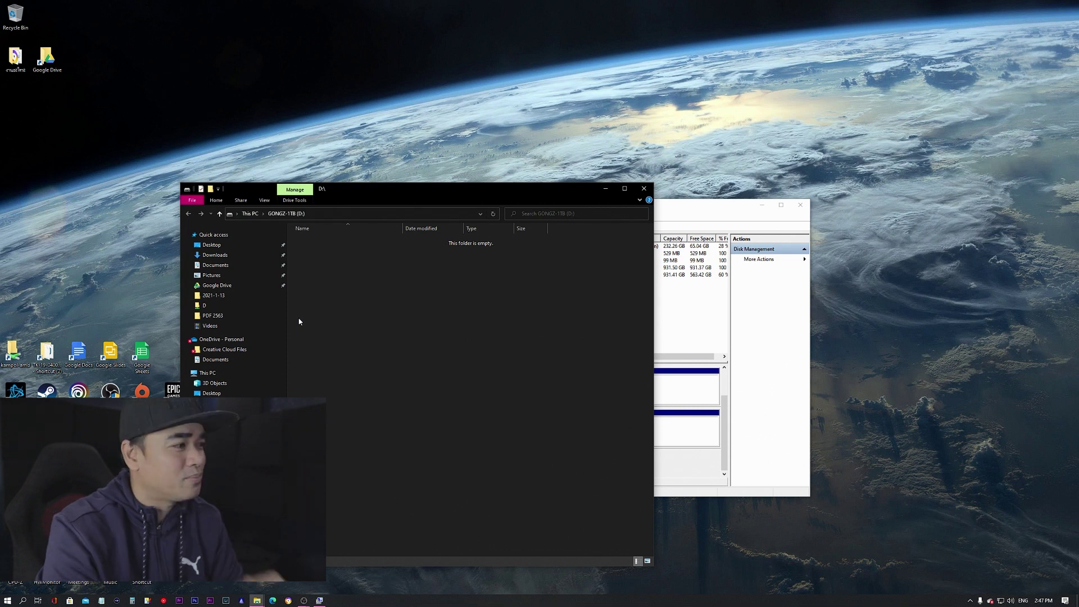
pyautogui.moveTo(486, 191); pyautogui.dragTo(889, 201)
pyautogui.moveTo(816, 200); pyautogui.dragTo(722, 198)
pyautogui.hotkey('alt', 'Tab')
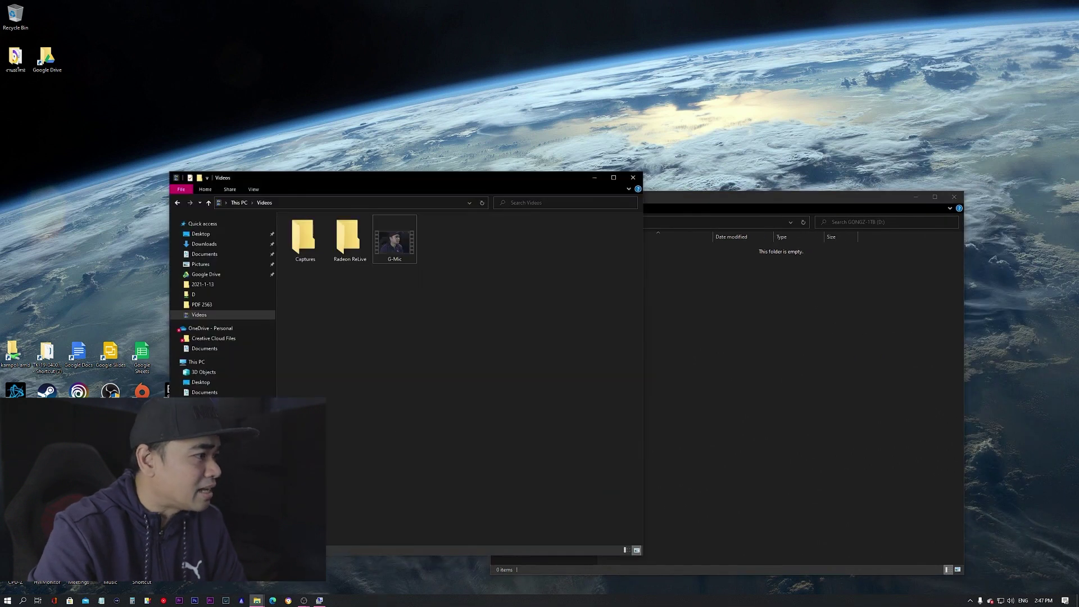
# Check the size of the G-Mic video in its file properties.
pyautogui.click(397, 242)
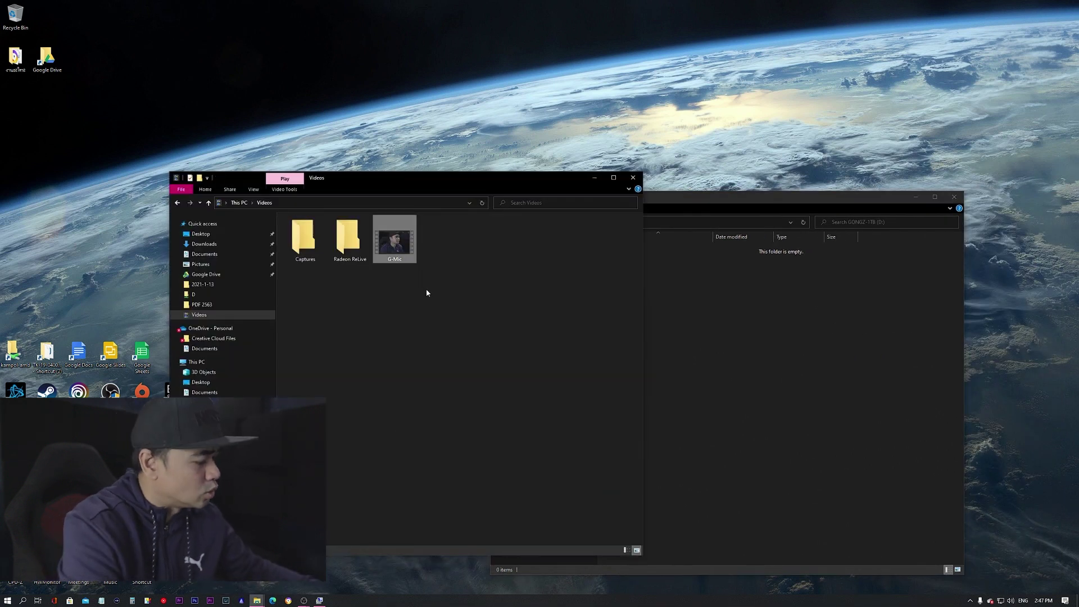
pyautogui.hotkey('alt', 'Return')
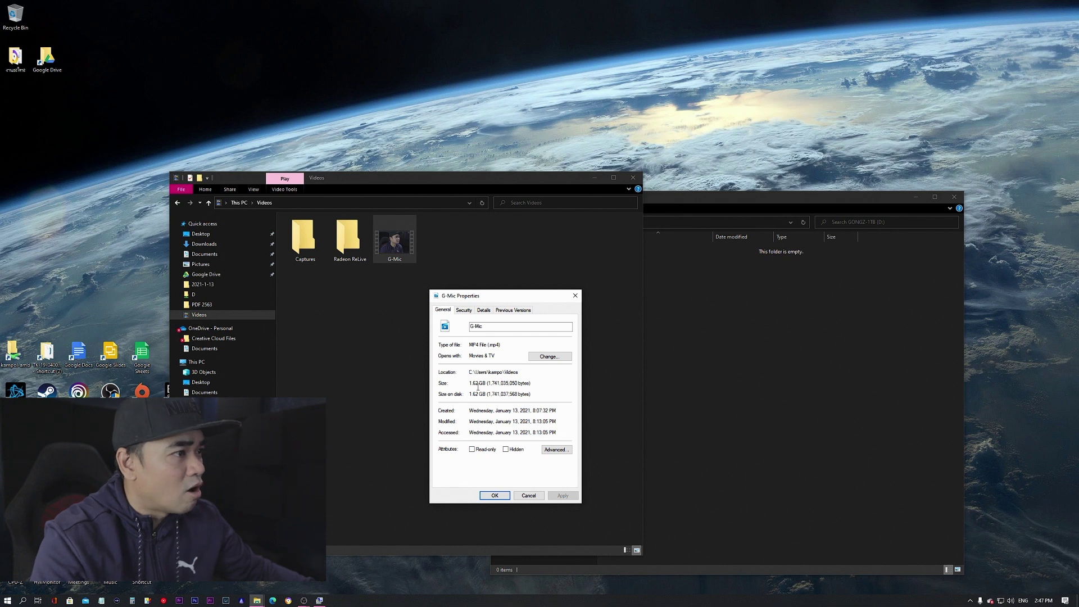
pyautogui.click(494, 496)
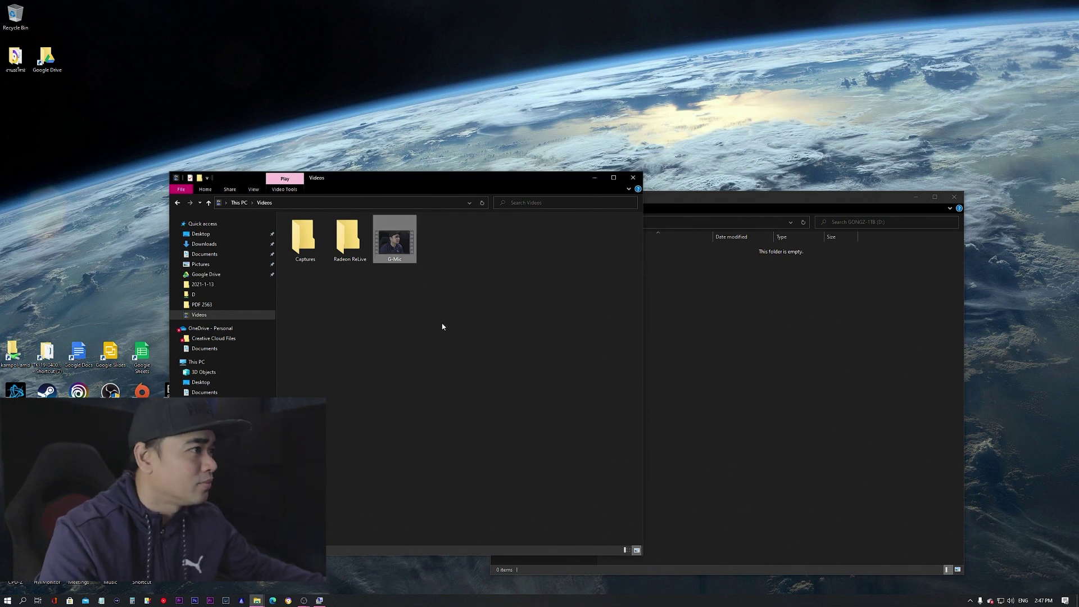
# Copy the G-Mic video from the Videos folder to the root of the GONGZ-1TB (D:) drive.
pyautogui.click(492, 369)
pyautogui.click(779, 398)
pyautogui.hotkey('ctrl', 'v')
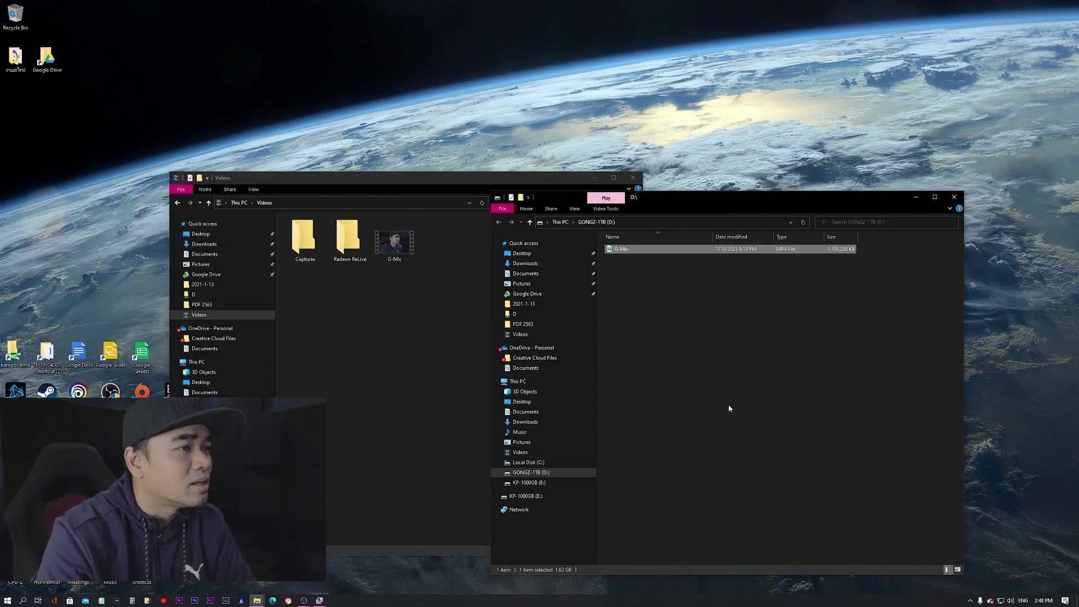
pyautogui.click(729, 408)
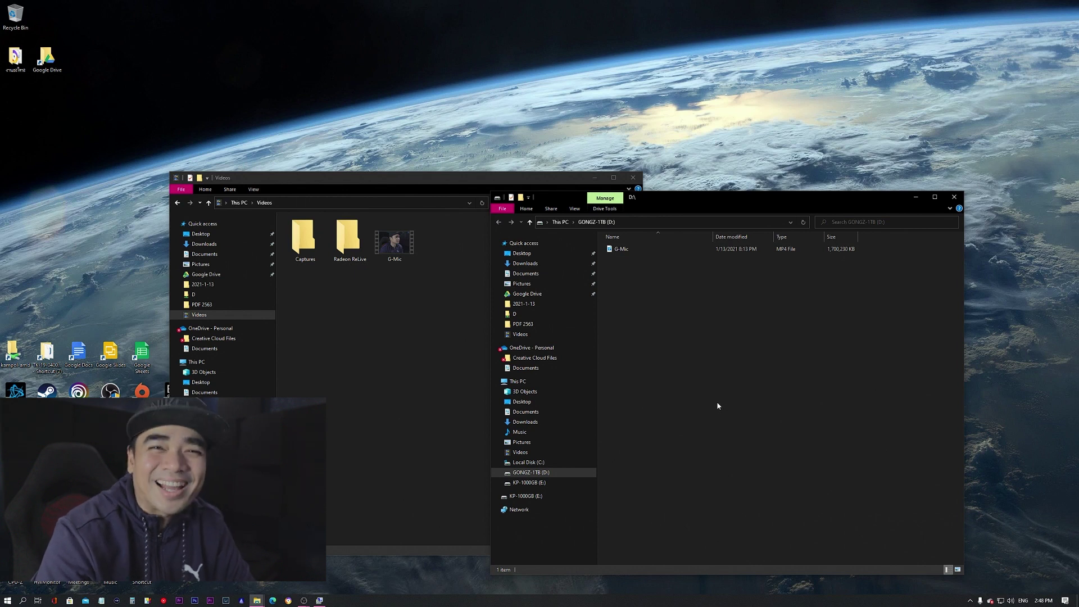
# Play the G-Mic copy from the GONGZ-1TB (D:) drive to test it, and close the player.
pyautogui.doubleClick(643, 251)
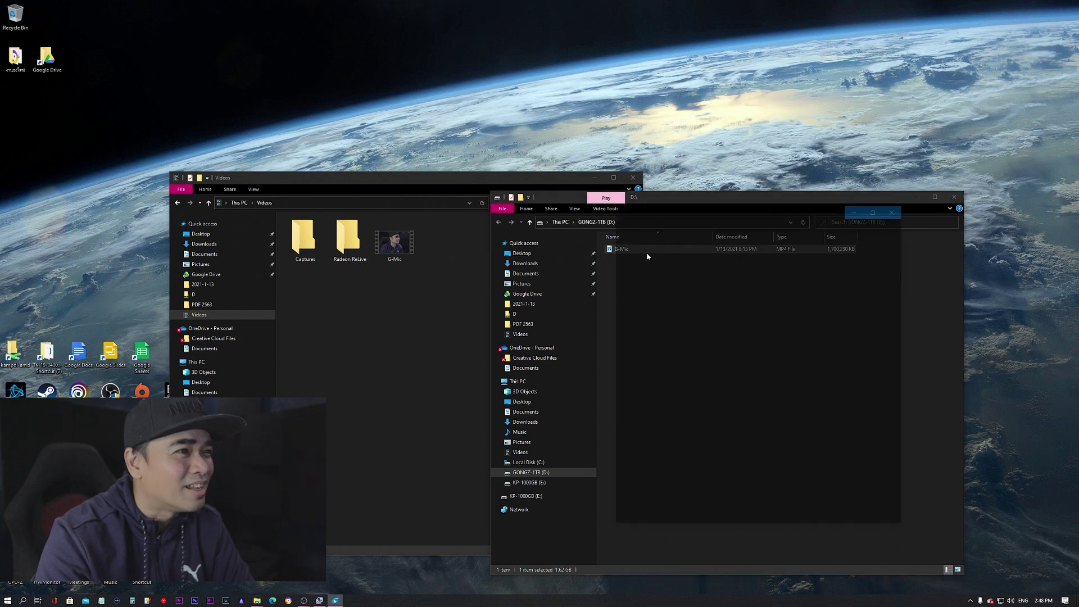
pyautogui.moveTo(706, 212); pyautogui.dragTo(420, 193)
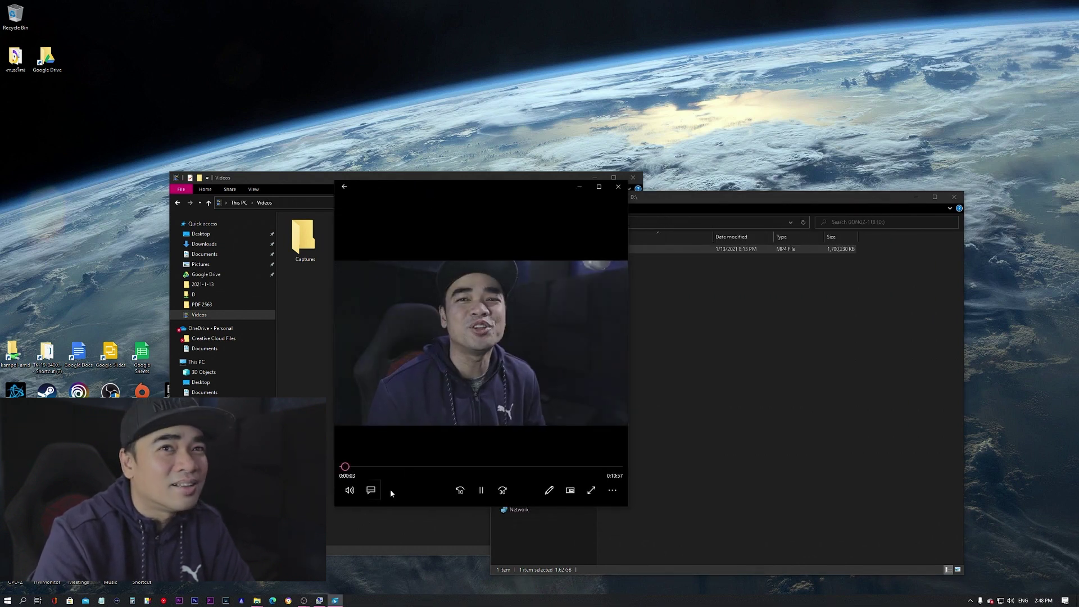
pyautogui.click(623, 188)
pyautogui.click(713, 339)
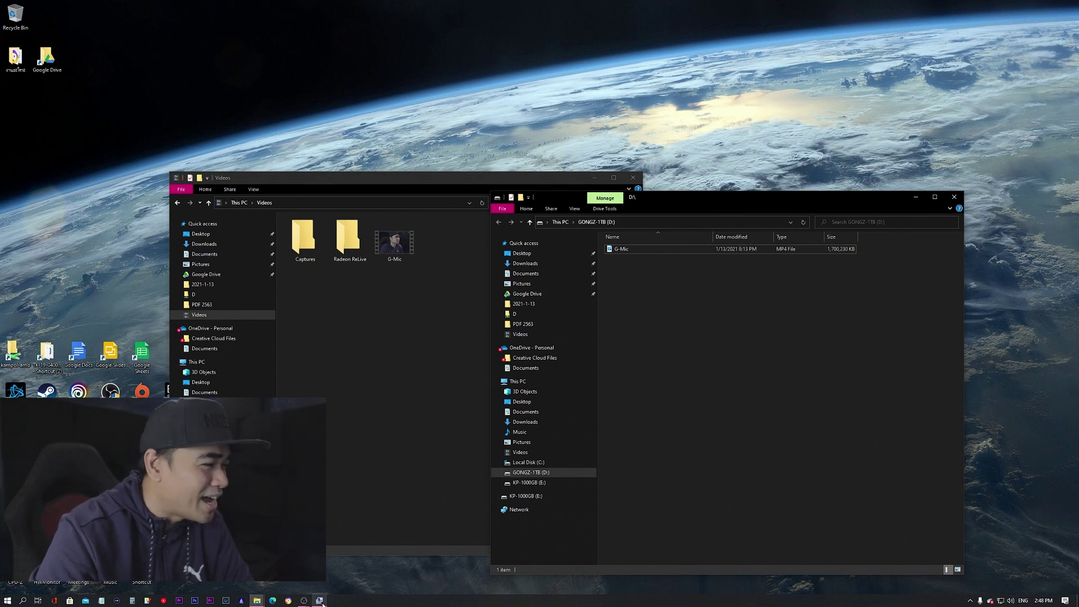
# Delete the G-Mic test copy from the GONGZ-1TB (D:) drive.
pyautogui.click(646, 249)
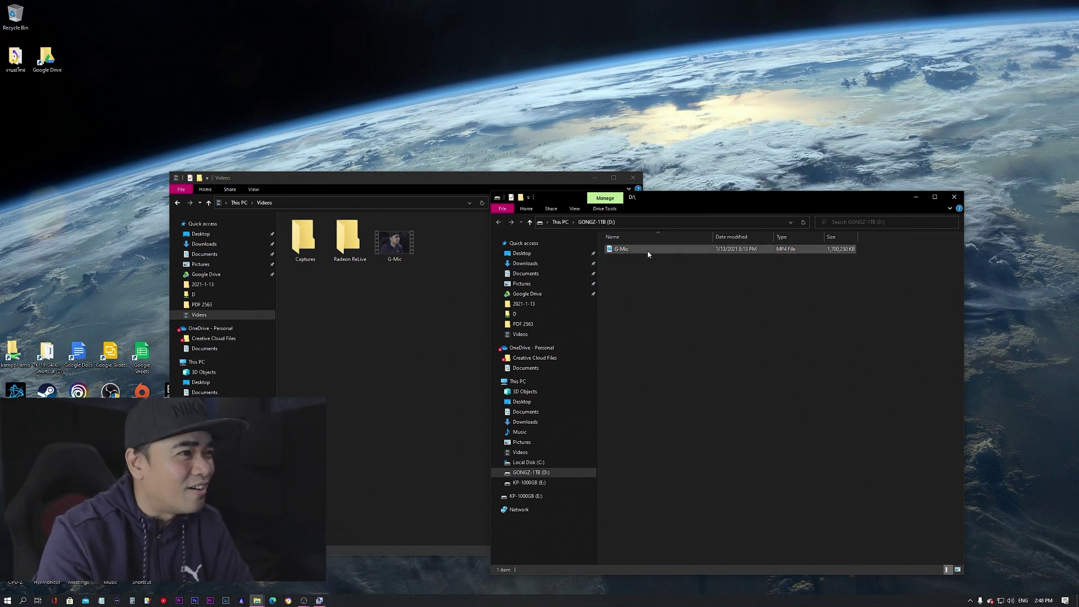
pyautogui.press('Delete')
pyautogui.press('Return')
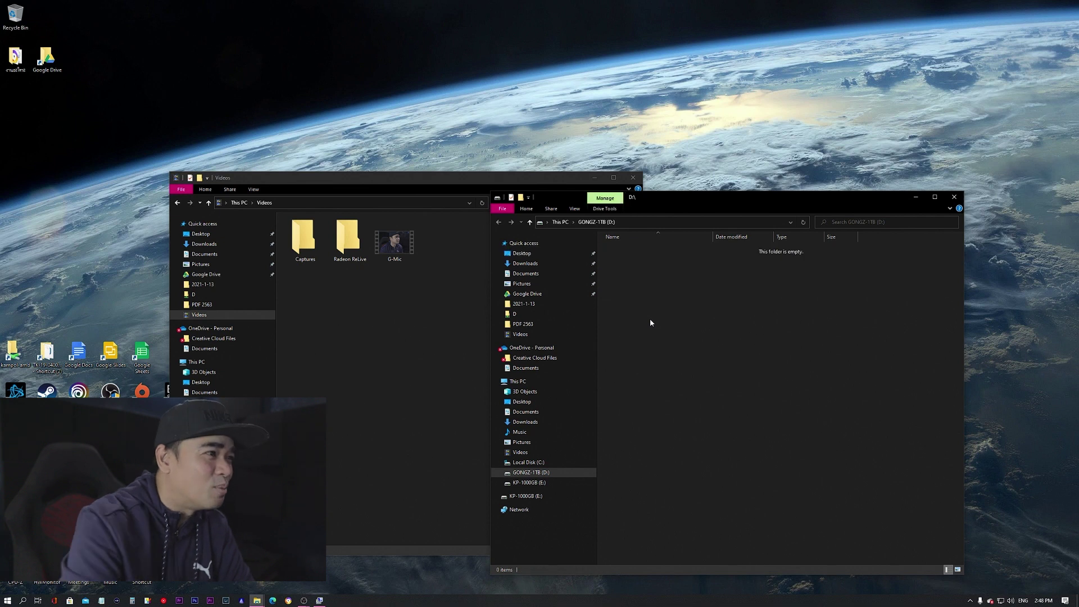
# Copy the G-Mic video from the Videos folder to the GONGZ-1TB (D:) drive again, and delete that new copy.
pyautogui.click(400, 259)
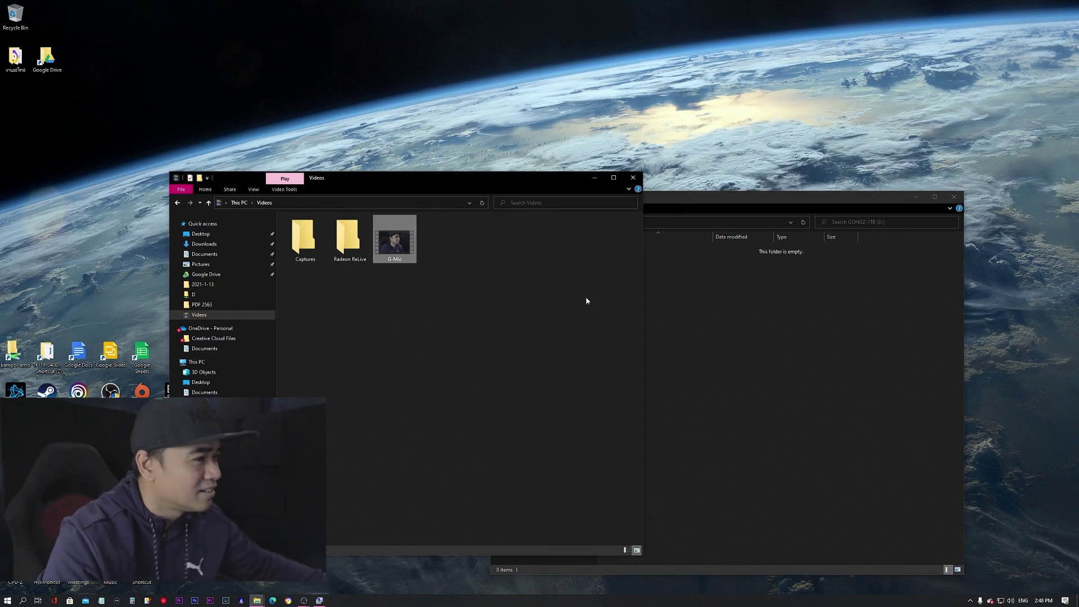
pyautogui.click(713, 332)
pyautogui.rightClick(704, 343)
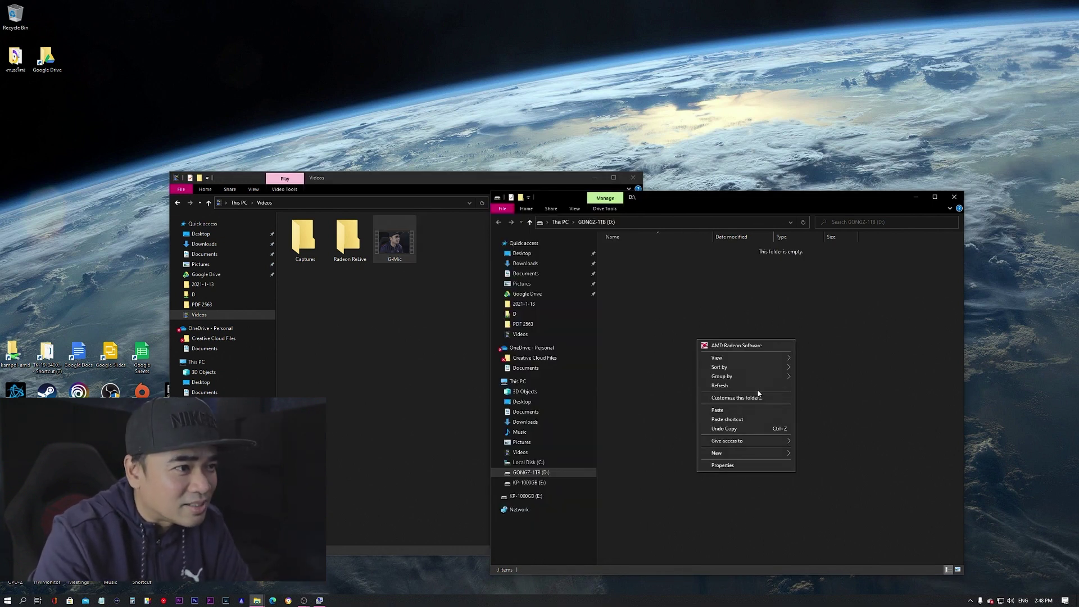
pyautogui.click(735, 412)
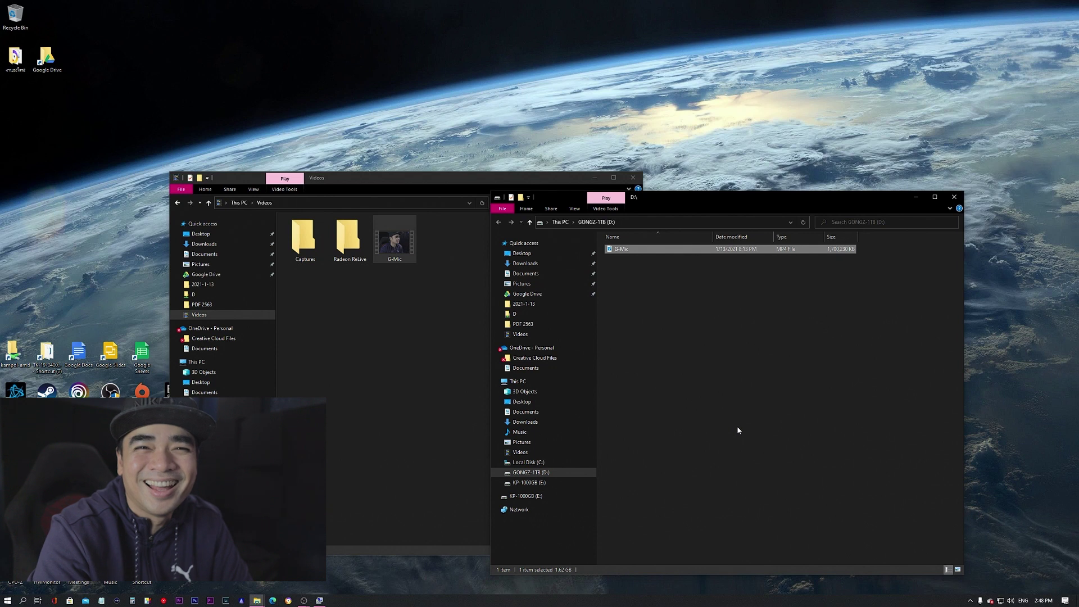
pyautogui.click(738, 429)
pyautogui.click(641, 251)
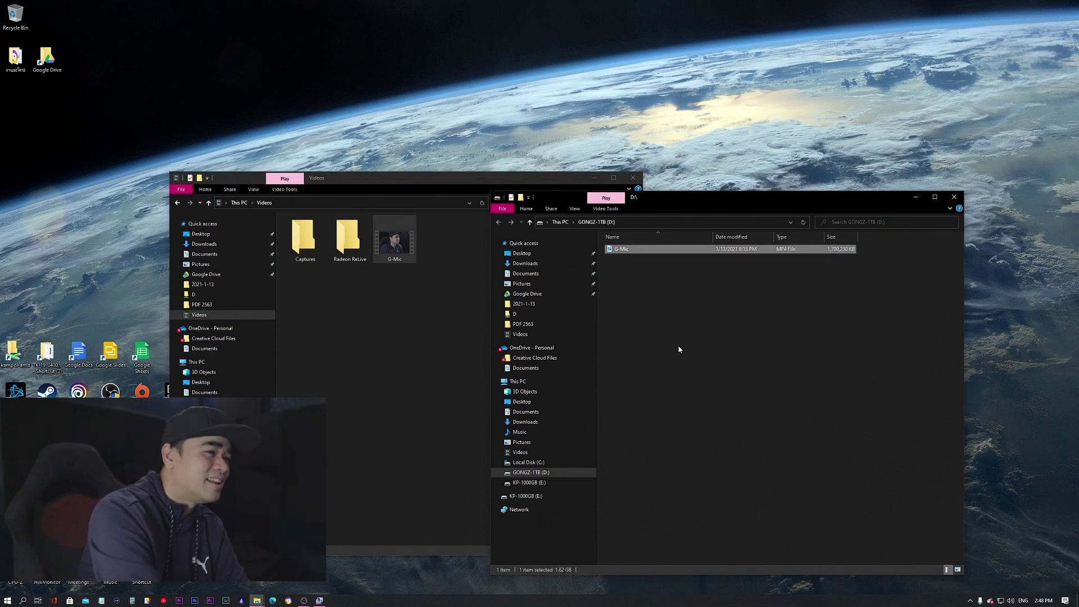
pyautogui.press('Delete')
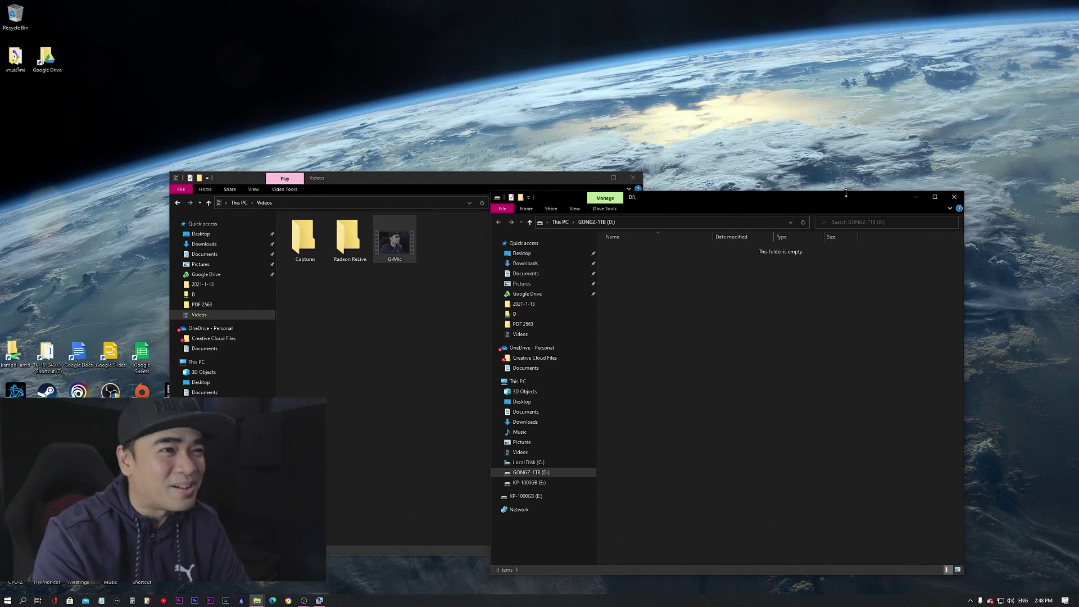
# Close the GONGZ-1TB (D:) and Videos folder windows, and move the Computer Management window up slightly.
pyautogui.click(954, 197)
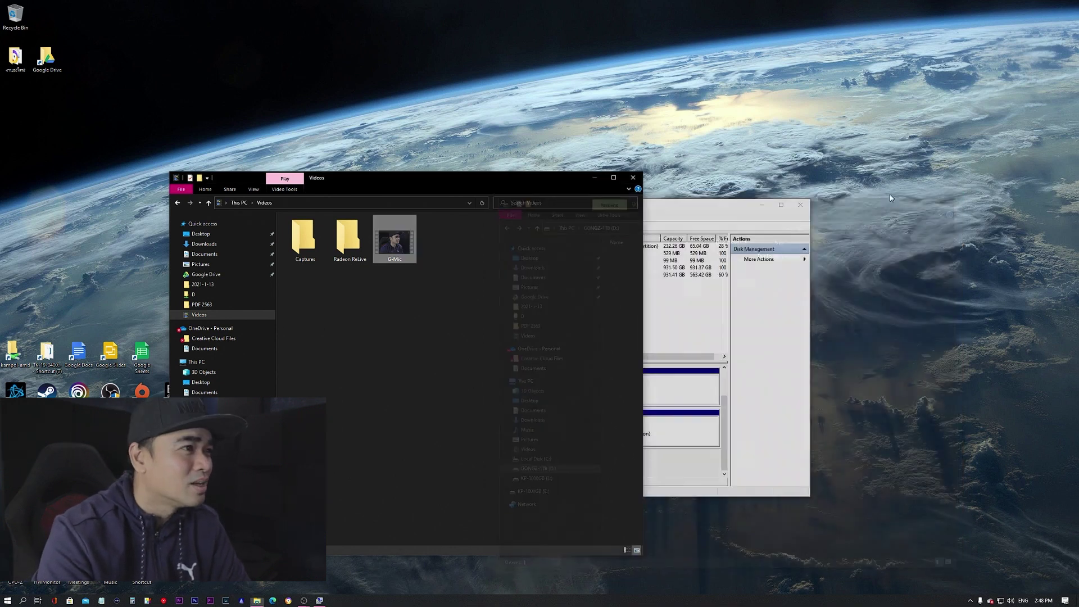
pyautogui.click(633, 177)
pyautogui.moveTo(640, 202); pyautogui.dragTo(641, 159)
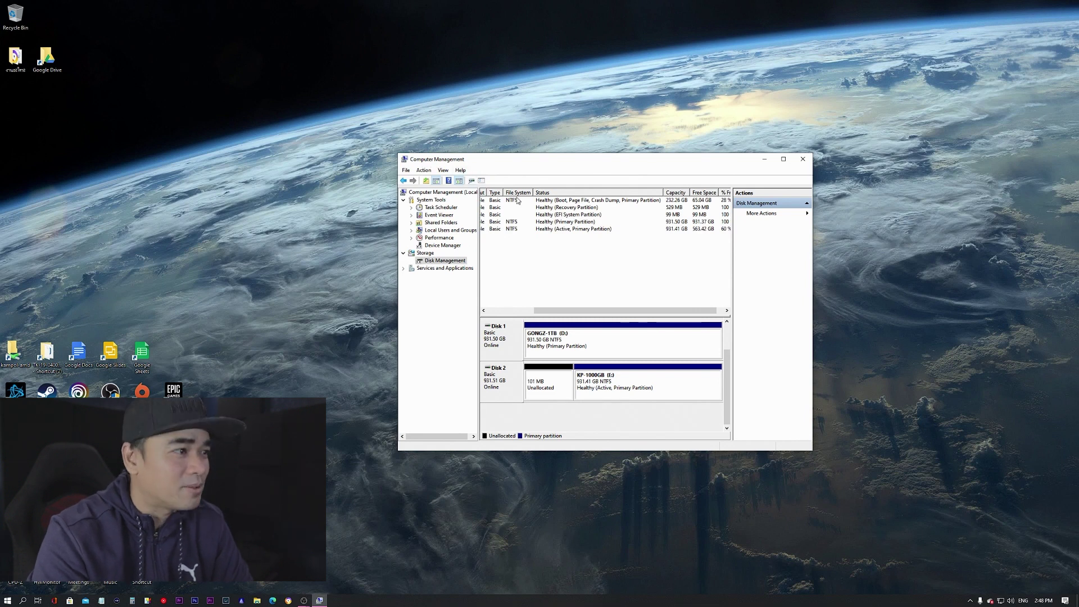
# Review the volume list and the KP-1000GB (E:) partition in Disk Management, and close Computer Management.
pyautogui.hscroll(-3, 546, 284)
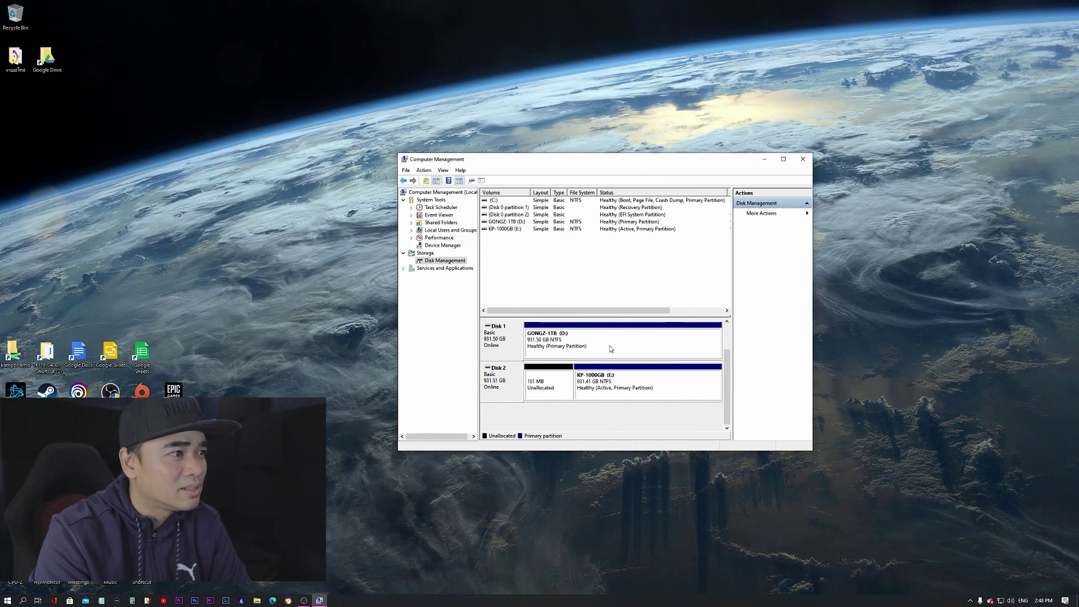
pyautogui.click(610, 372)
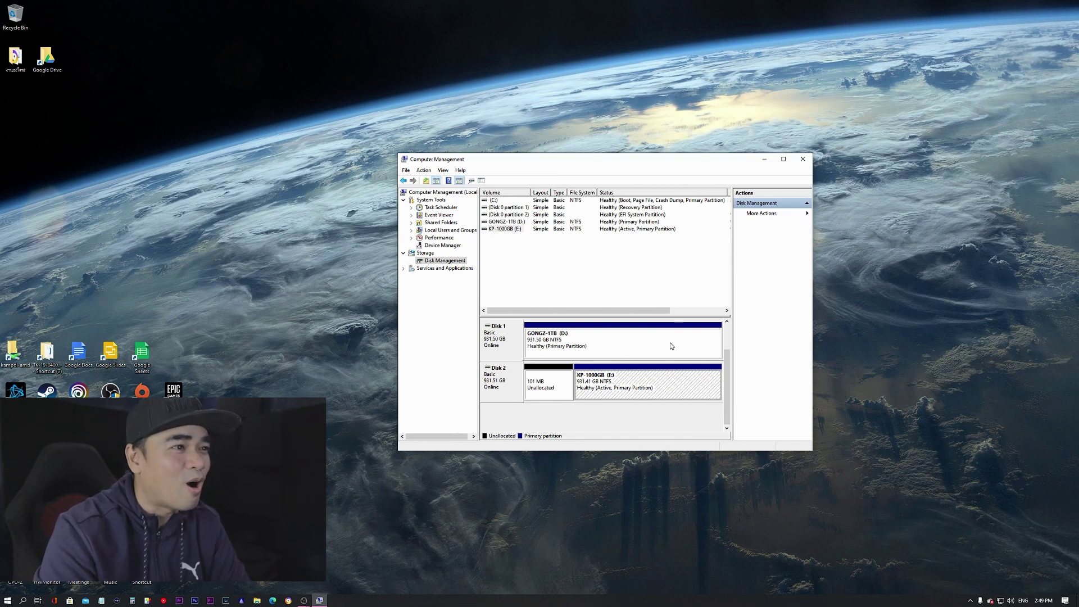
pyautogui.click(802, 159)
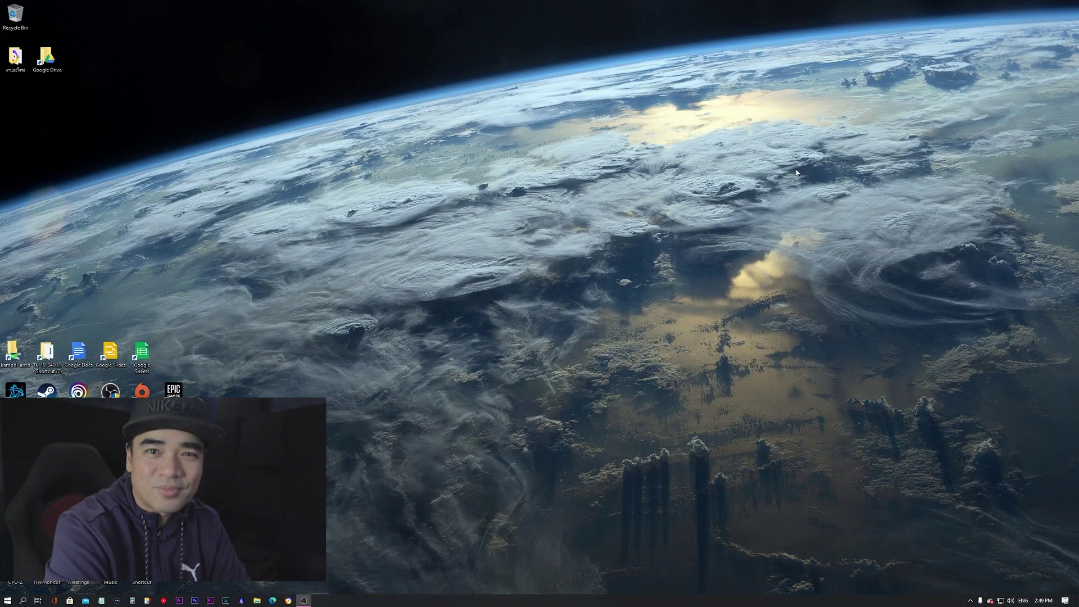